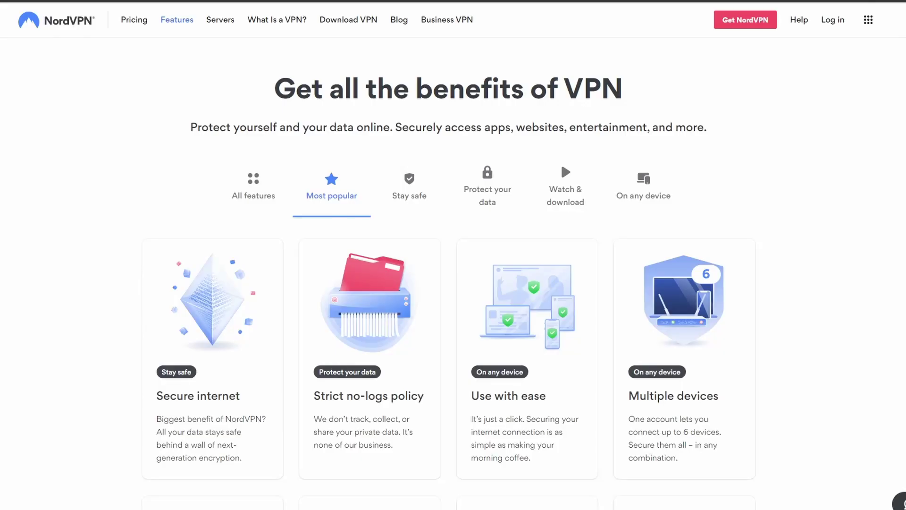
Scroll the NordVPN Features page down to the Fastest VPN and Threat Protection cards
{"action": "scroll", "coordinate": [448, 283], "scroll_direction": "down", "scroll_amount": 3}
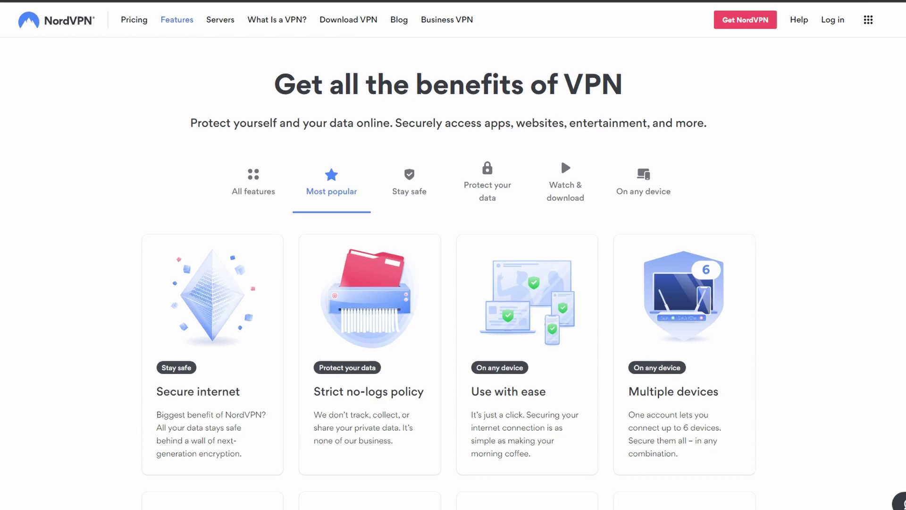
{"action": "scroll", "coordinate": [449, 284], "scroll_direction": "down", "scroll_amount": 3}
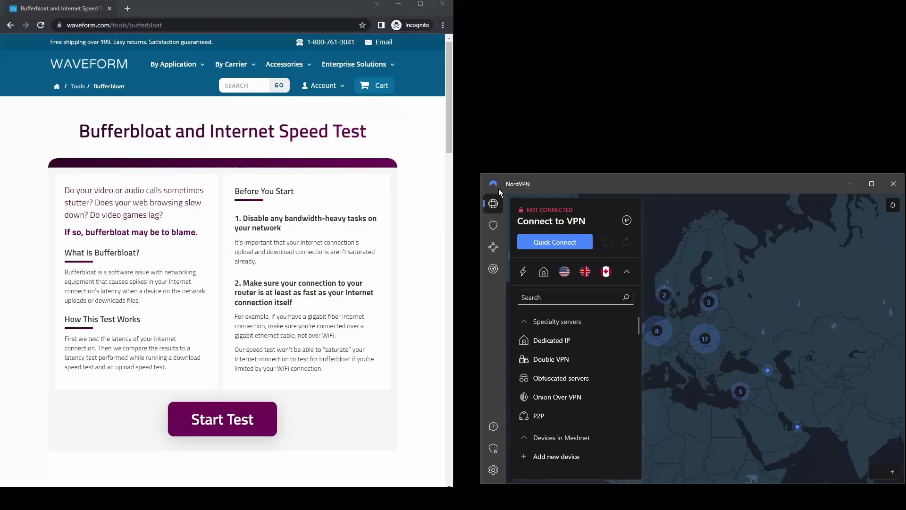
Start the no-VPN bufferbloat test and switch NordVPN's appearance to light, then back to dark
{"action": "left_click", "coordinate": [222, 419]}
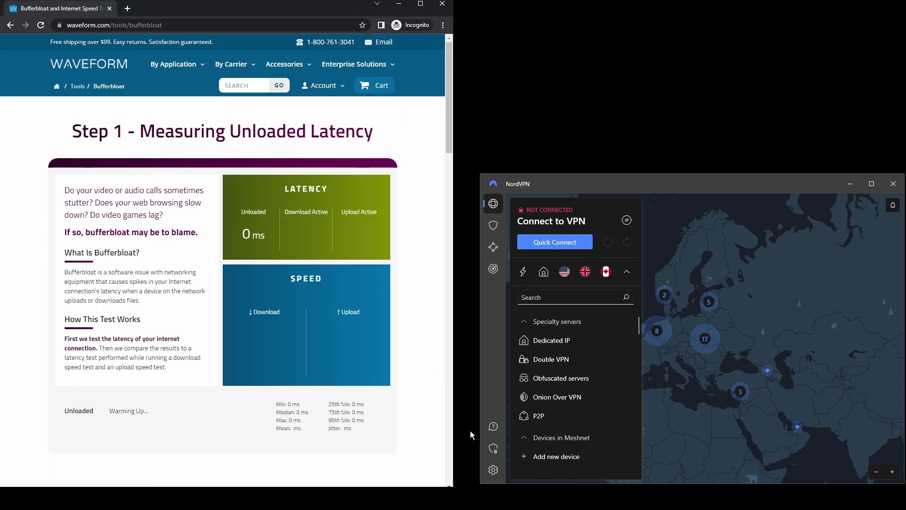
{"action": "left_click", "coordinate": [493, 470]}
{"action": "left_click", "coordinate": [687, 282]}
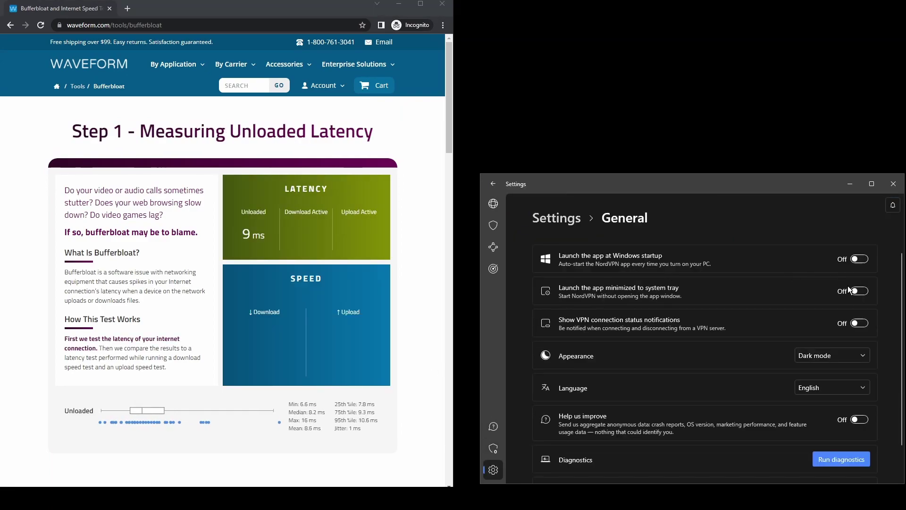
{"action": "left_click", "coordinate": [851, 354]}
{"action": "left_click", "coordinate": [817, 338]}
{"action": "left_click", "coordinate": [817, 356]}
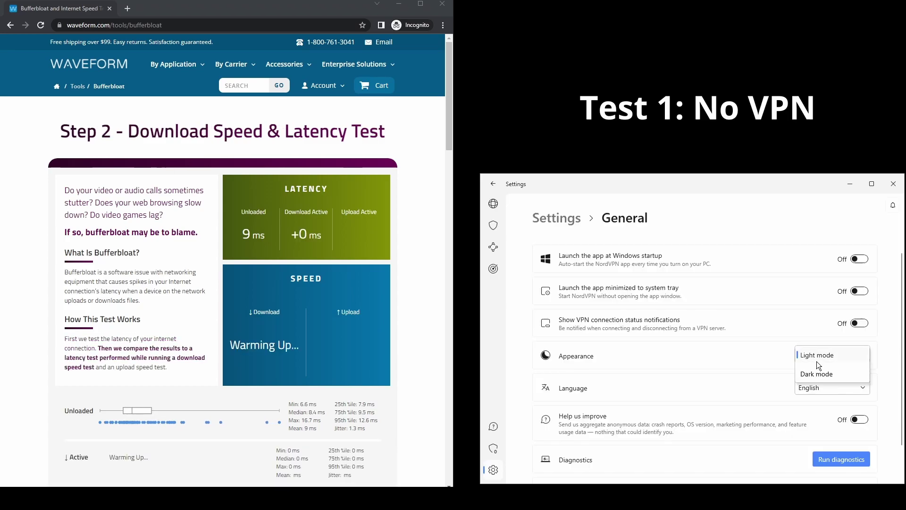
{"action": "left_click", "coordinate": [814, 372]}
Browse NordVPN's Connection, Kill Switch and Split tunneling settings pages
{"action": "scroll", "coordinate": [810, 377], "scroll_direction": "down", "scroll_amount": 2}
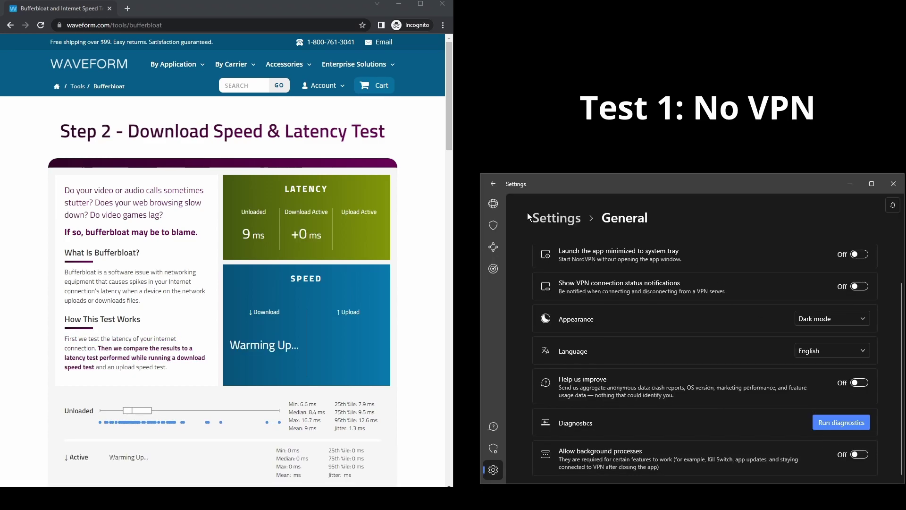
{"action": "left_click", "coordinate": [555, 219]}
{"action": "left_click", "coordinate": [673, 300]}
{"action": "scroll", "coordinate": [804, 326], "scroll_direction": "down", "scroll_amount": 1}
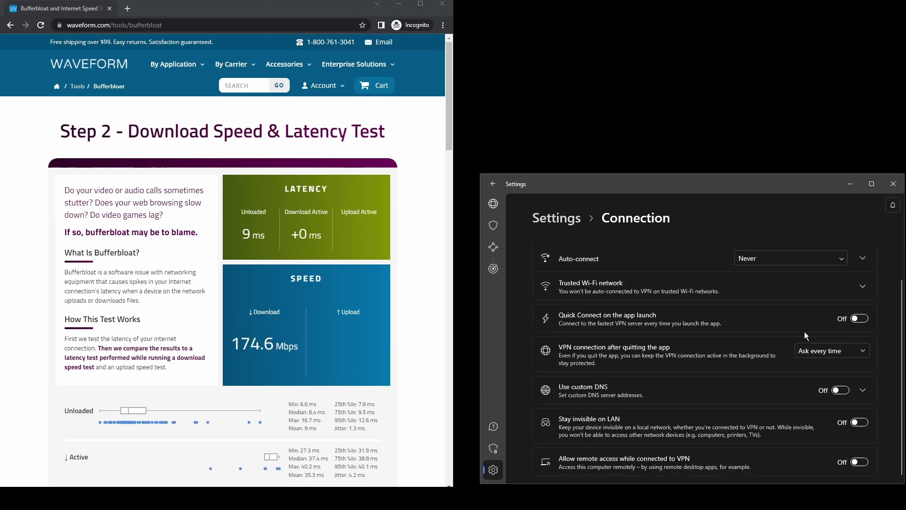
{"action": "scroll", "coordinate": [831, 431], "scroll_direction": "up", "scroll_amount": 2}
{"action": "left_click", "coordinate": [555, 219]}
{"action": "left_click", "coordinate": [611, 343]}
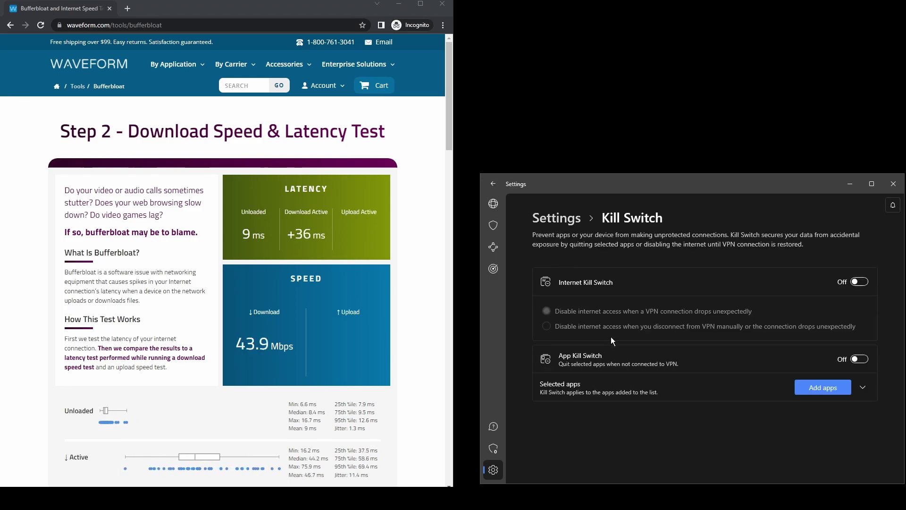
{"action": "left_click", "coordinate": [558, 217]}
{"action": "left_click", "coordinate": [696, 373]}
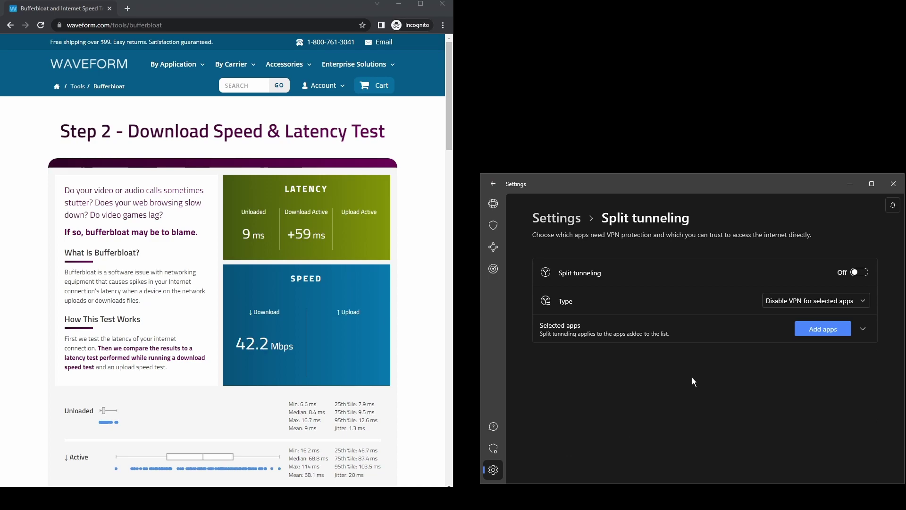
View Security score, Threat Protection, Dark Web Monitor and Meshnet, then go back to the server map
{"action": "left_click", "coordinate": [560, 221]}
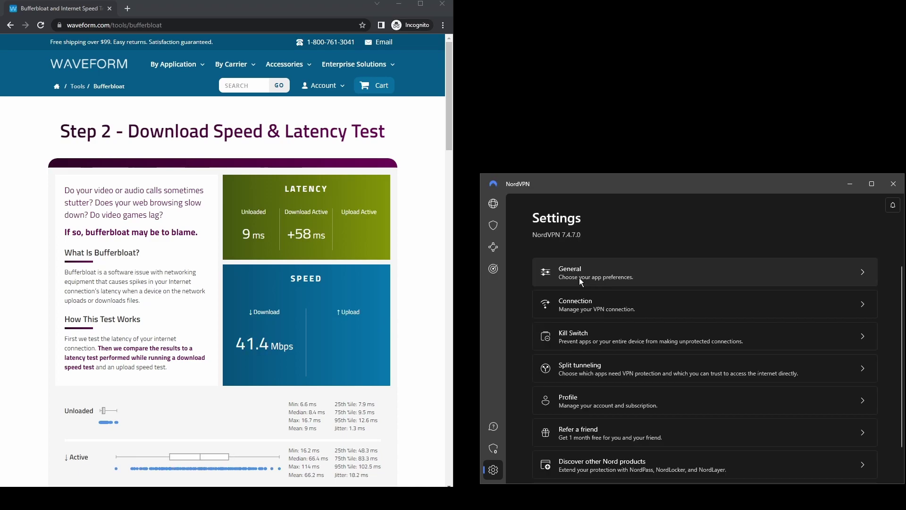
{"action": "left_click", "coordinate": [495, 446]}
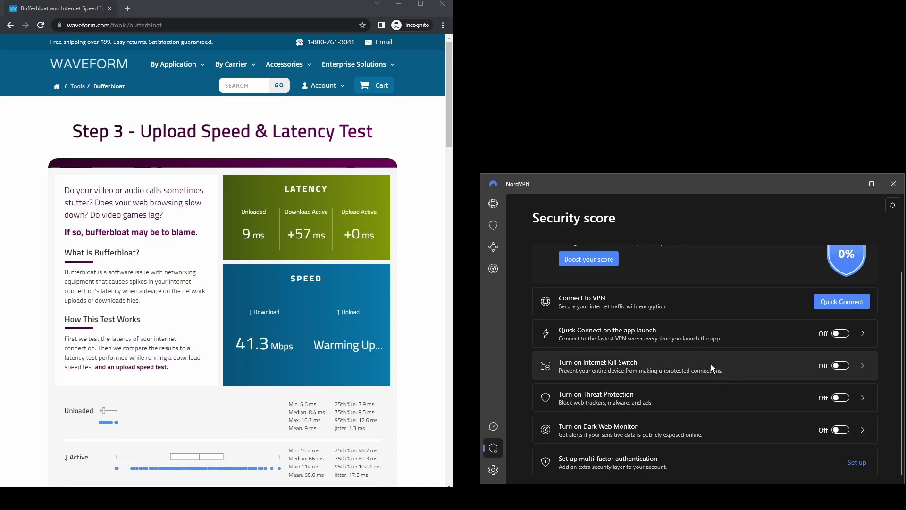
{"action": "left_click", "coordinate": [663, 399]}
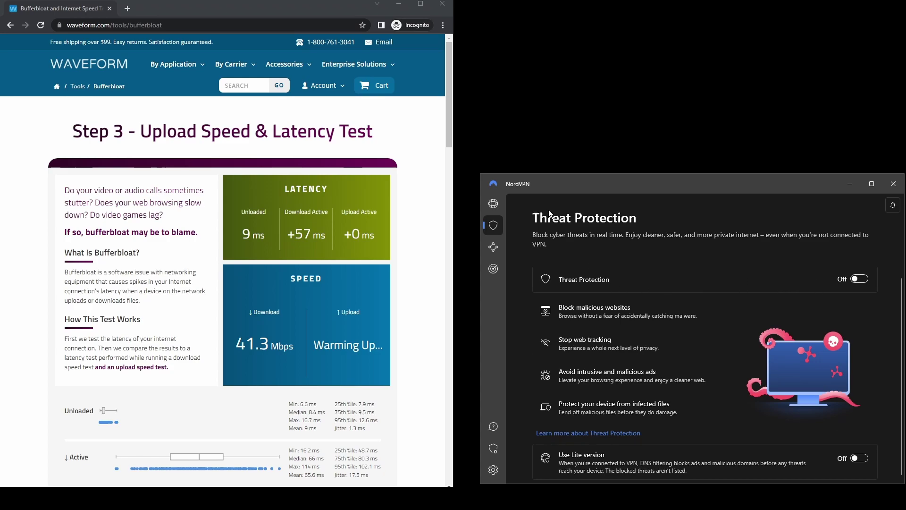
{"action": "left_click", "coordinate": [493, 448]}
{"action": "left_click", "coordinate": [693, 431]}
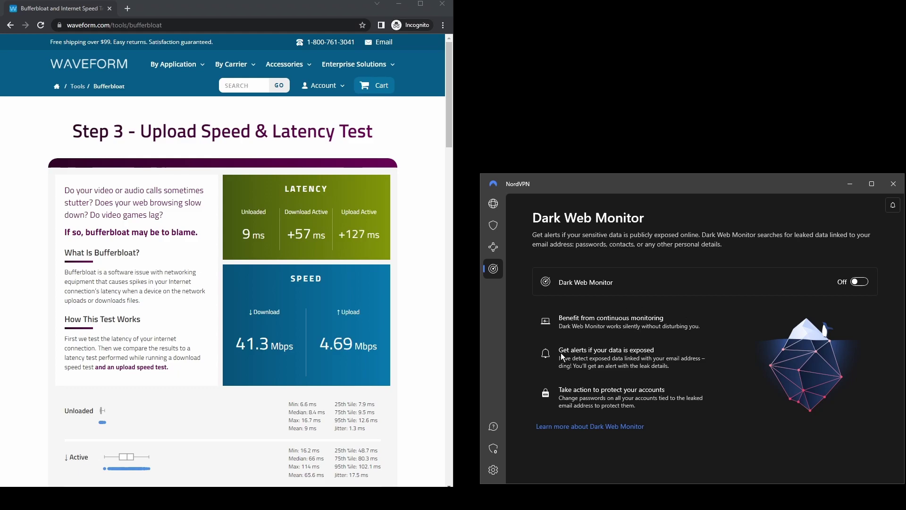
{"action": "left_click", "coordinate": [494, 249]}
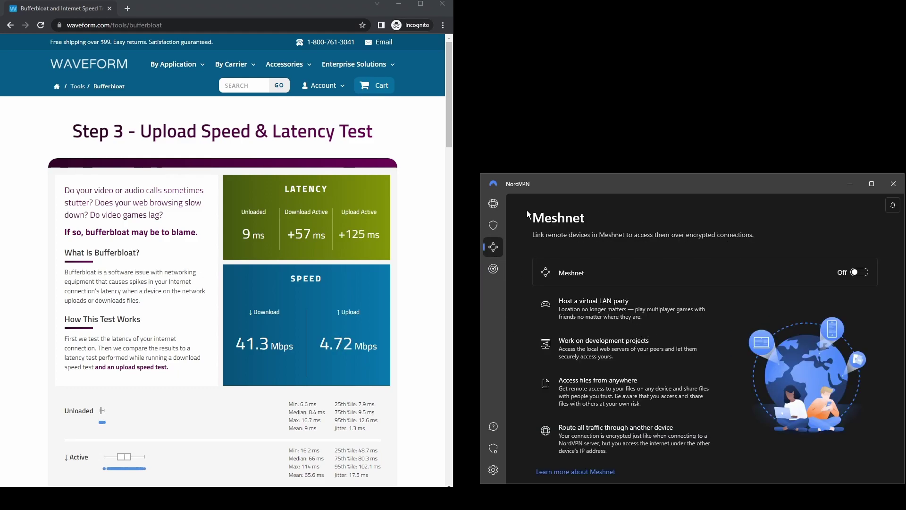
{"action": "left_click", "coordinate": [494, 205]}
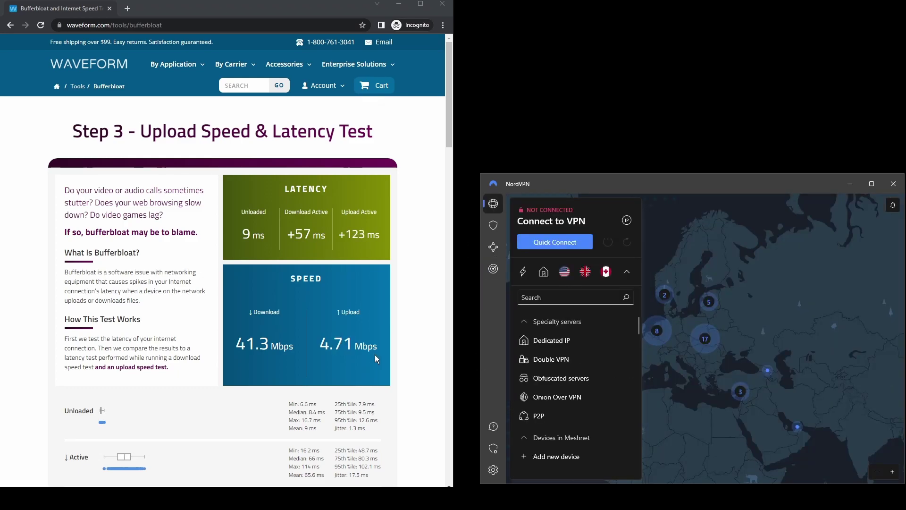
{"action": "scroll", "coordinate": [374, 355], "scroll_direction": "down", "scroll_amount": 2}
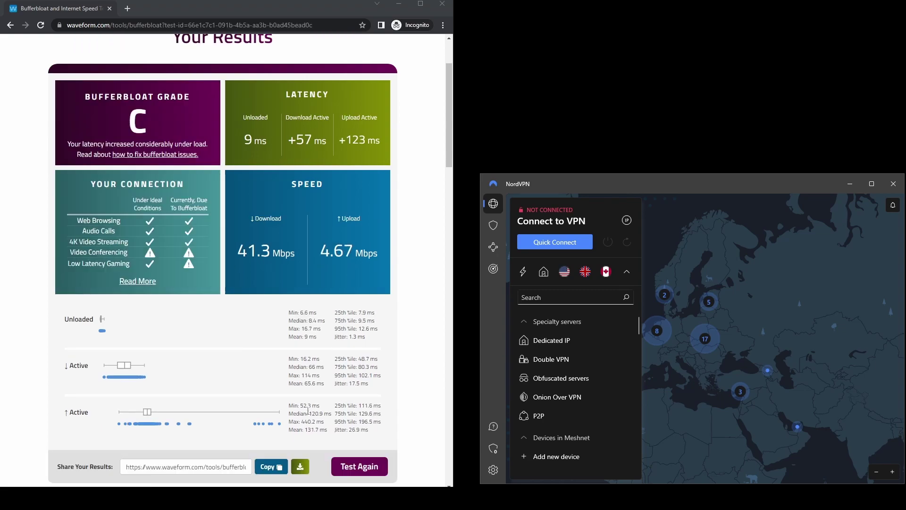
Reload the Waveform test page to rerun the bufferbloat test on NordVPN's Greece #46 server
{"action": "scroll", "coordinate": [357, 278], "scroll_direction": "up", "scroll_amount": 2}
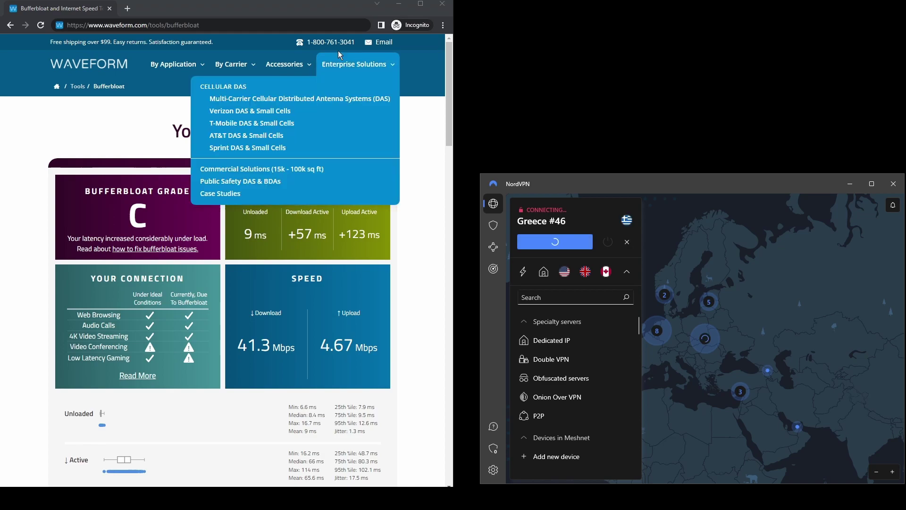
{"action": "key", "text": "Return"}
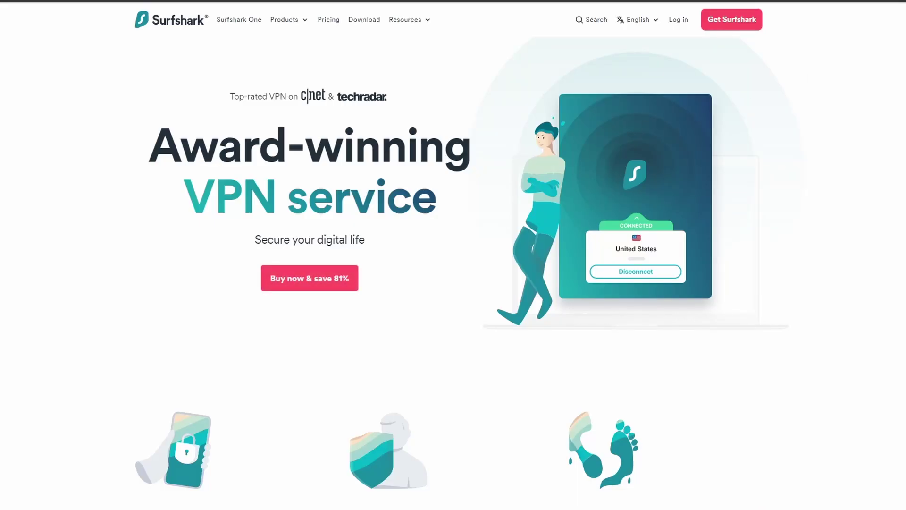
Scroll the Surfshark homepage down to the comparison against CyberGhost and ExpressVPN
{"action": "scroll", "coordinate": [453, 264], "scroll_direction": "down", "scroll_amount": 8}
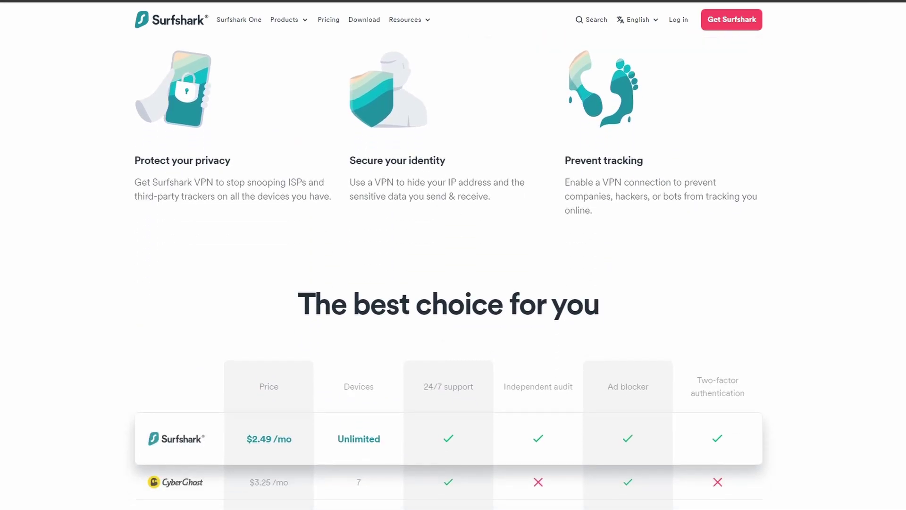
{"action": "scroll", "coordinate": [453, 264], "scroll_direction": "down", "scroll_amount": 4}
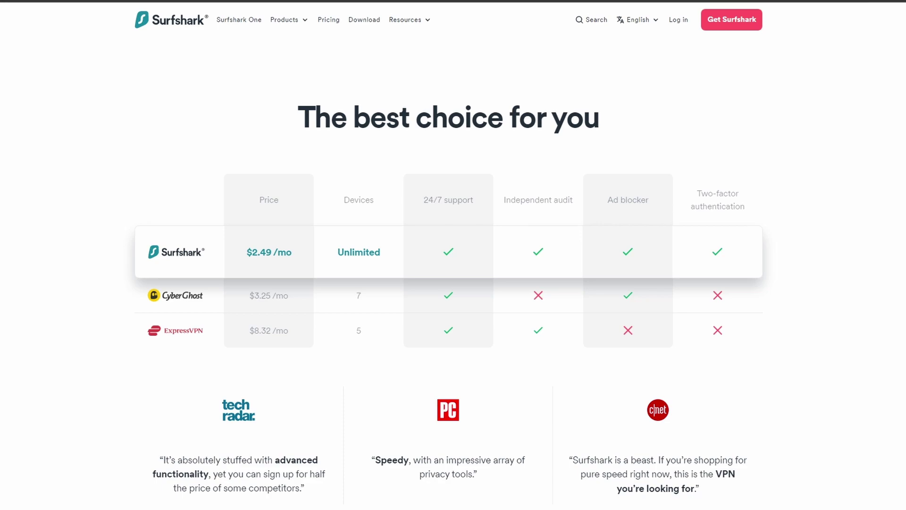
{"action": "scroll", "coordinate": [453, 264], "scroll_direction": "down", "scroll_amount": 1}
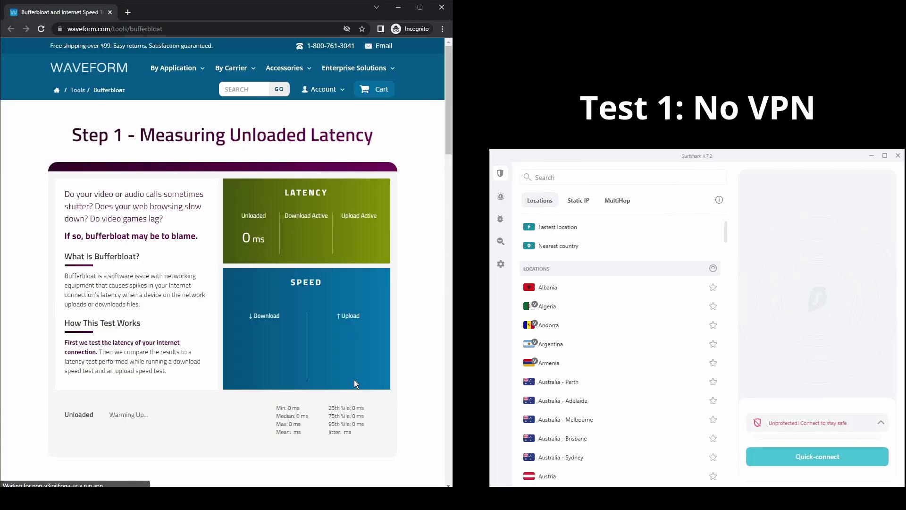
Review Surfshark's connection and security settings, keeping the protocol on Automatic
{"action": "left_click", "coordinate": [504, 265]}
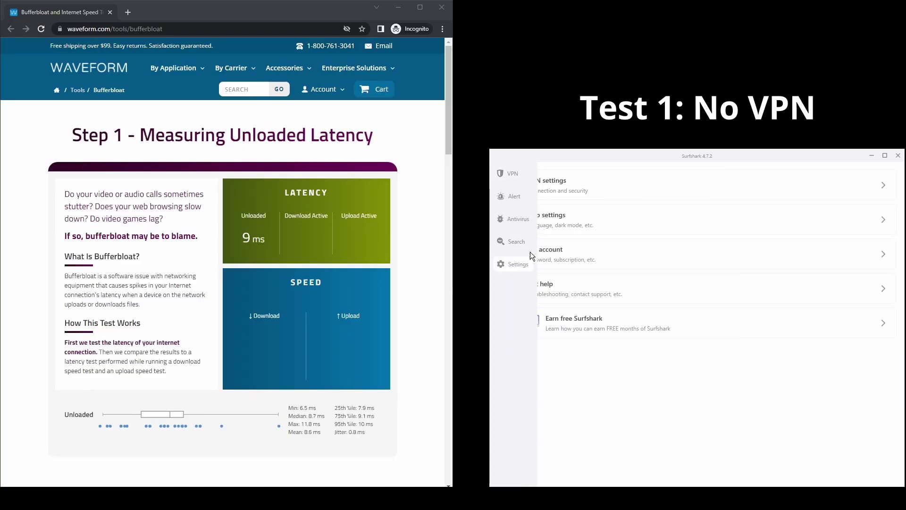
{"action": "left_click", "coordinate": [661, 189]}
{"action": "left_click", "coordinate": [872, 229]}
{"action": "scroll", "coordinate": [866, 320], "scroll_direction": "down", "scroll_amount": 2}
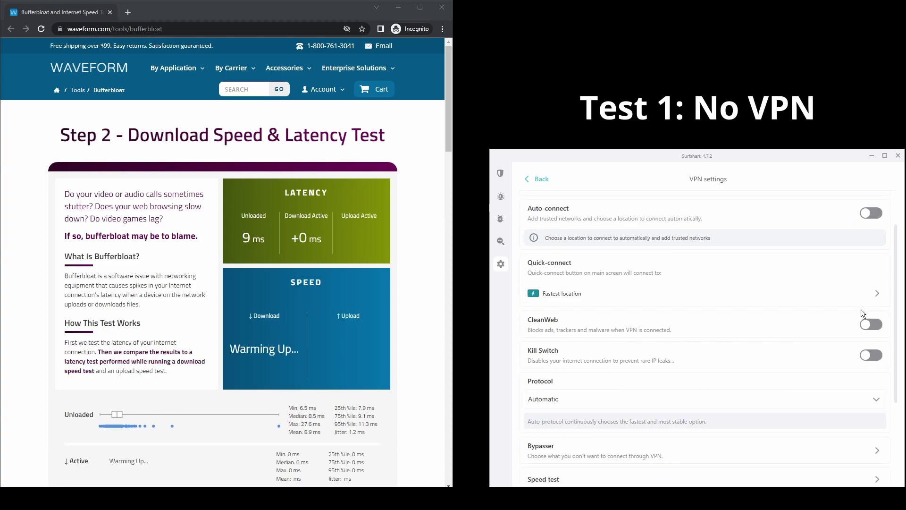
{"action": "left_click", "coordinate": [864, 353]}
{"action": "left_click", "coordinate": [863, 353]}
{"action": "scroll", "coordinate": [856, 344], "scroll_direction": "down", "scroll_amount": 2}
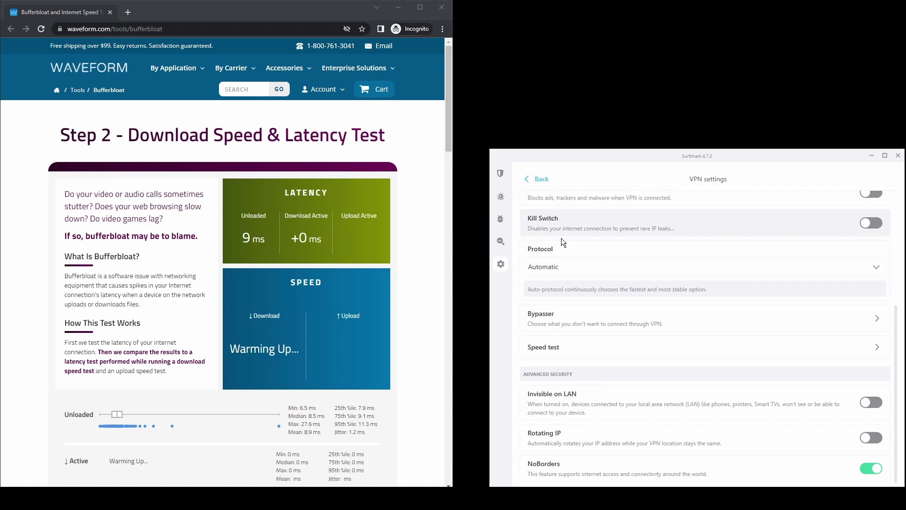
{"action": "left_click", "coordinate": [573, 266]}
{"action": "left_click", "coordinate": [540, 180]}
Set the app appearance to Dark mode and turn off push notifications and crash reports
{"action": "left_click", "coordinate": [613, 223]}
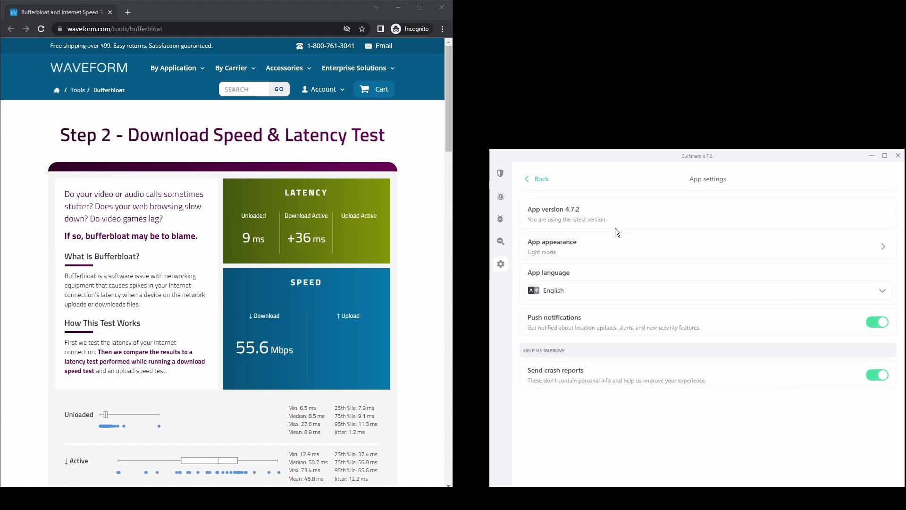
{"action": "left_click", "coordinate": [793, 251]}
{"action": "left_click", "coordinate": [540, 234]}
{"action": "left_click", "coordinate": [540, 179]}
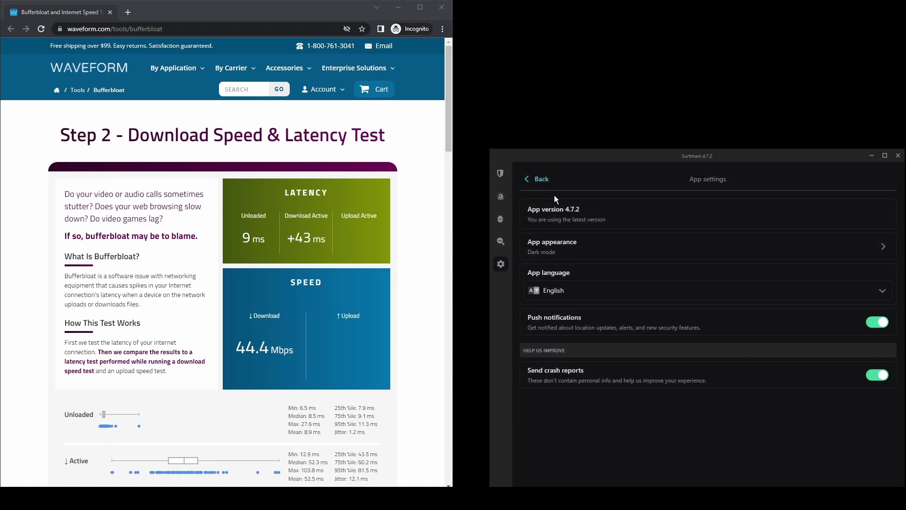
{"action": "left_click", "coordinate": [877, 322]}
{"action": "left_click", "coordinate": [880, 370]}
{"action": "left_click", "coordinate": [539, 178]}
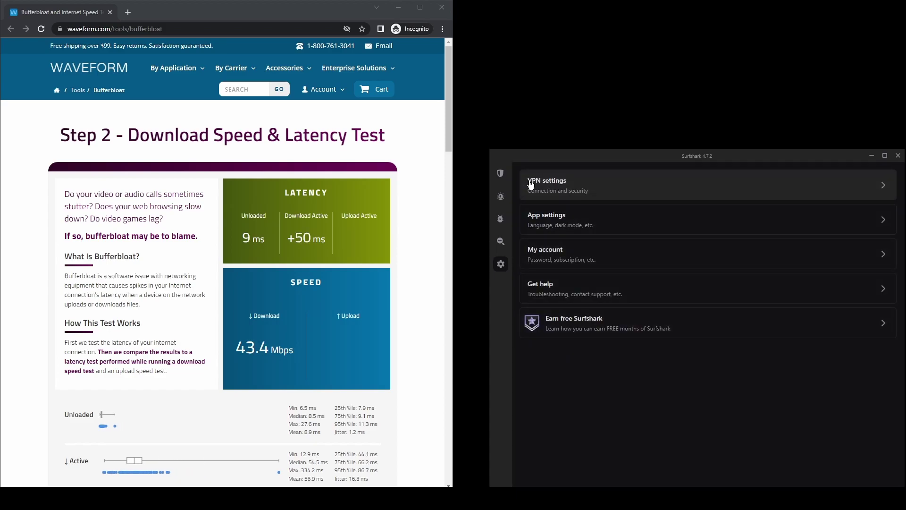
Visit the Search, Antivirus and Alert pages, ending on the VPN locations list
{"action": "left_click", "coordinate": [503, 243]}
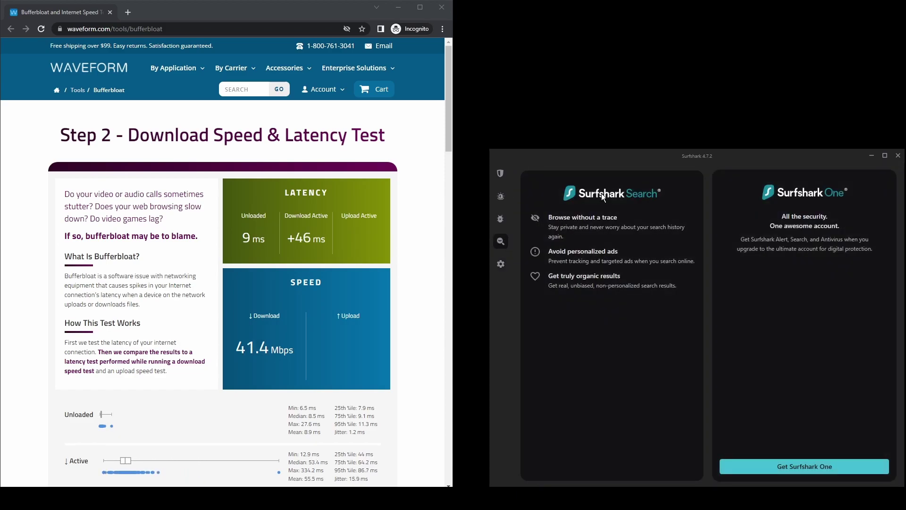
{"action": "left_click", "coordinate": [504, 221]}
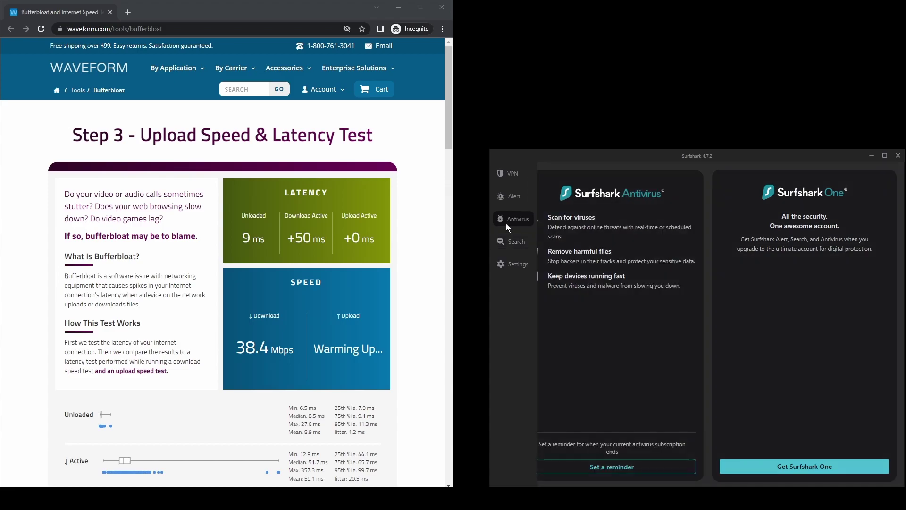
{"action": "left_click", "coordinate": [501, 197]}
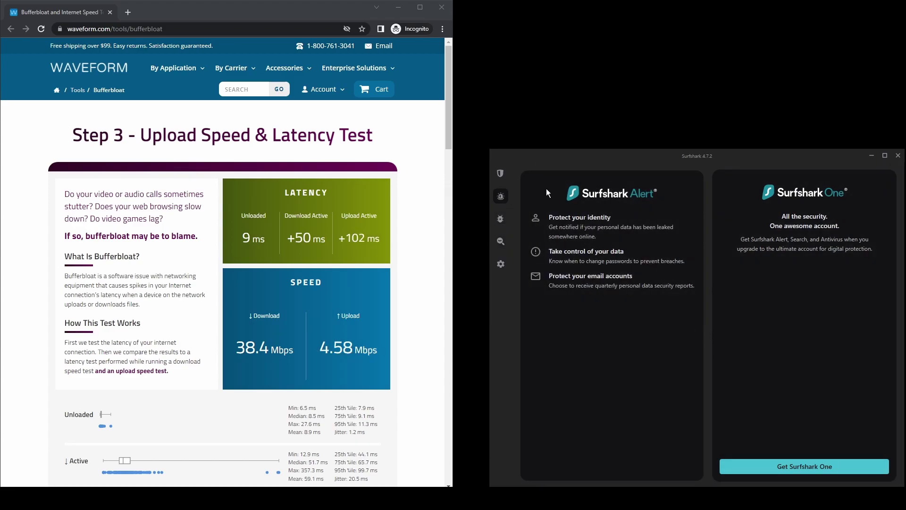
{"action": "left_click", "coordinate": [506, 174]}
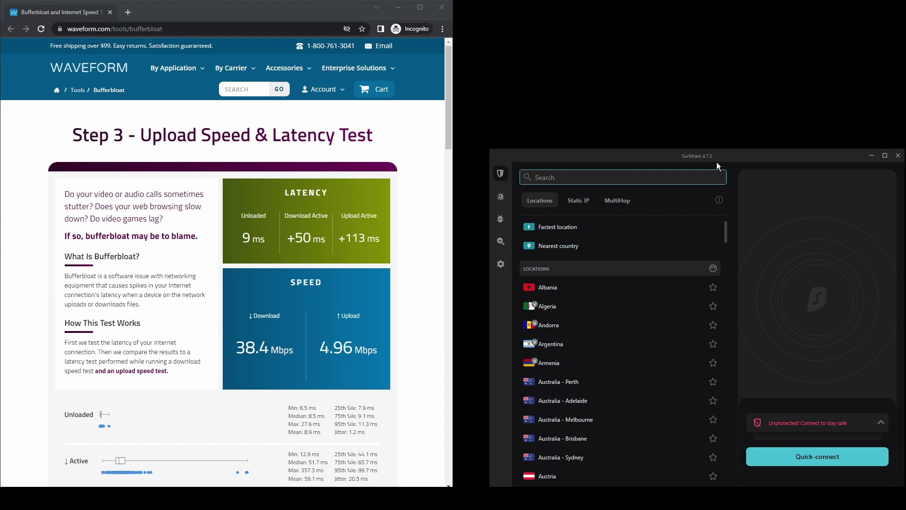
Connect Surfshark to the fastest location (Greece, Athens) and rerun the Waveform bufferbloat test
{"action": "left_click", "coordinate": [579, 229]}
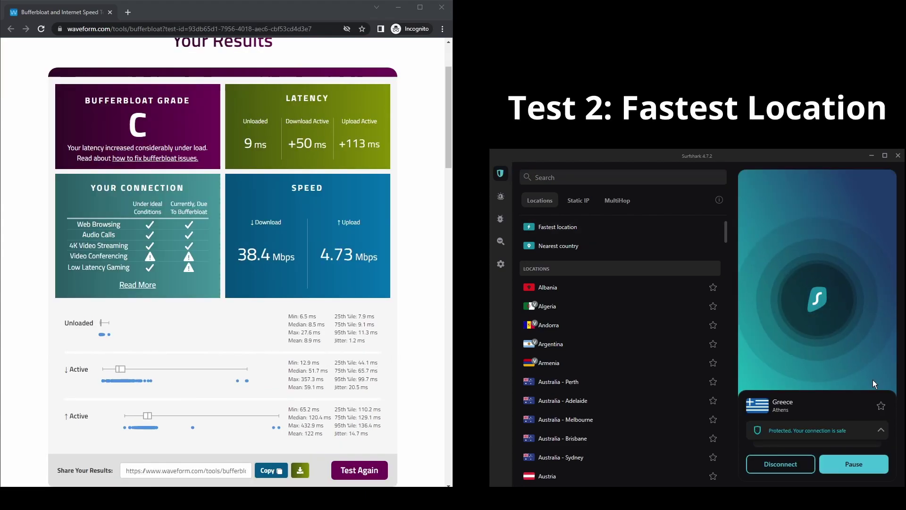
{"action": "left_click", "coordinate": [375, 472]}
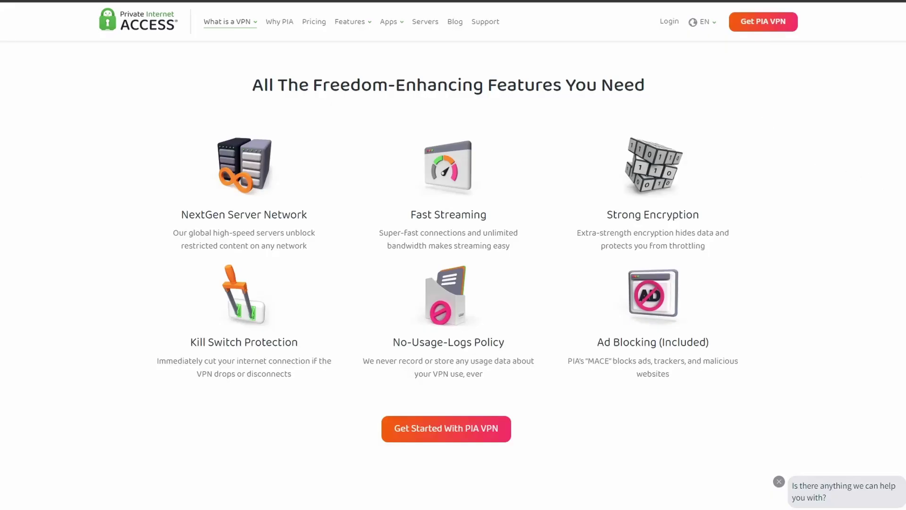
Scroll down the Private Internet Access features overview
{"action": "scroll", "coordinate": [453, 283], "scroll_direction": "down", "scroll_amount": 3}
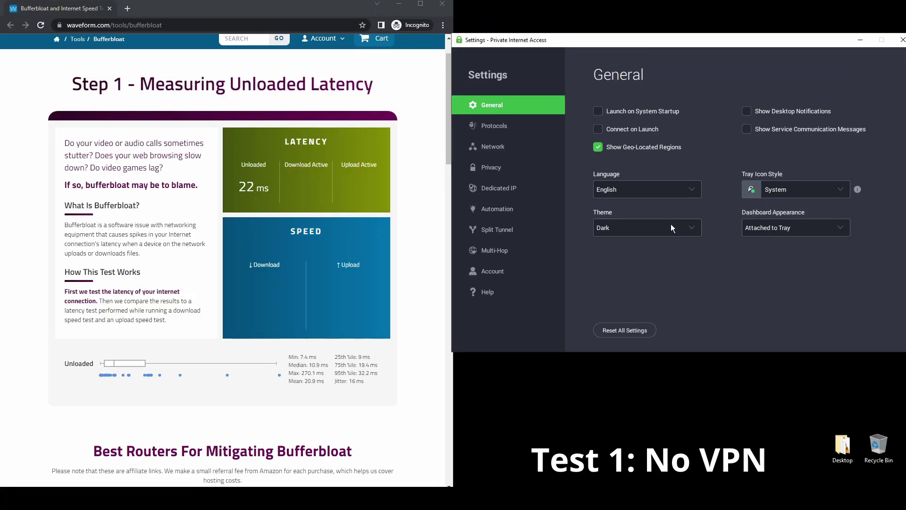
Switch PIA's theme to Light and then back to Dark
{"action": "left_click", "coordinate": [672, 225]}
{"action": "left_click", "coordinate": [636, 250]}
{"action": "left_click", "coordinate": [658, 229]}
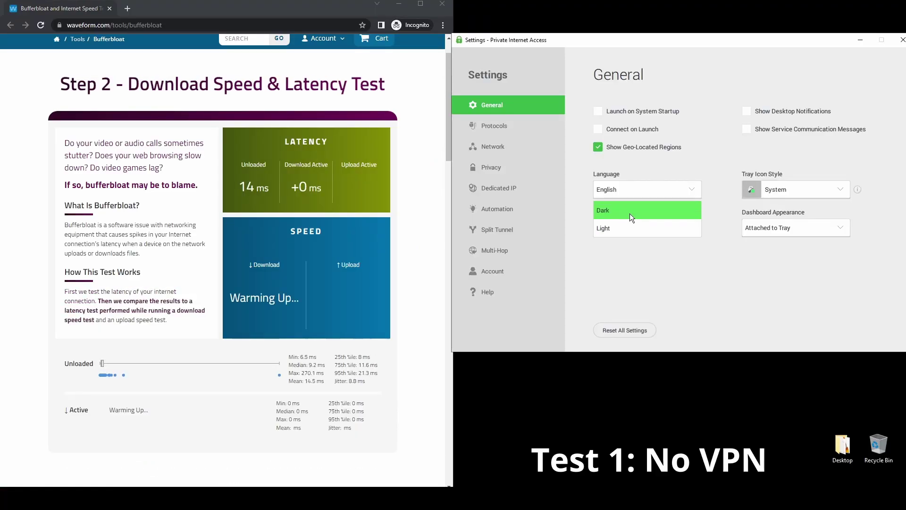
{"action": "left_click", "coordinate": [629, 214]}
Review the Protocols options (transport, encryption, remote port, MTU, configuration method) without changing them
{"action": "left_click", "coordinate": [505, 131]}
{"action": "left_click", "coordinate": [658, 163]}
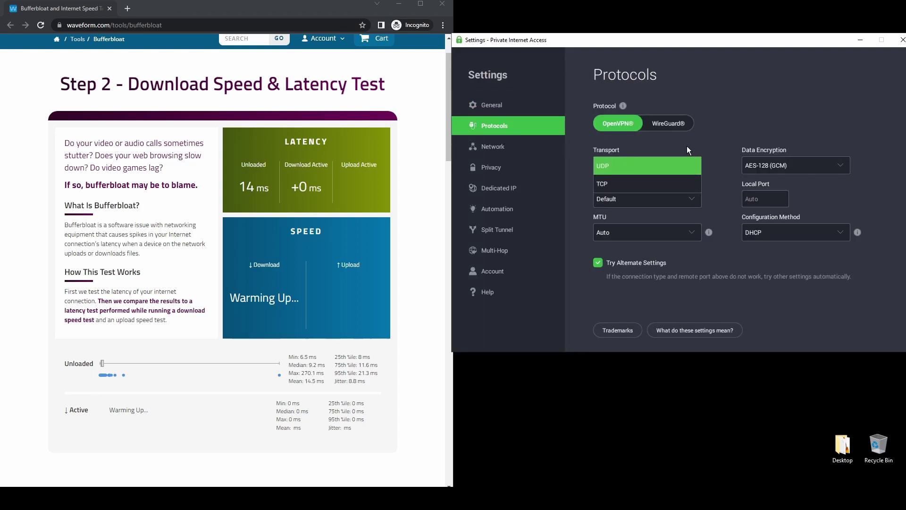
{"action": "left_click", "coordinate": [766, 163]}
{"action": "left_click", "coordinate": [652, 197]}
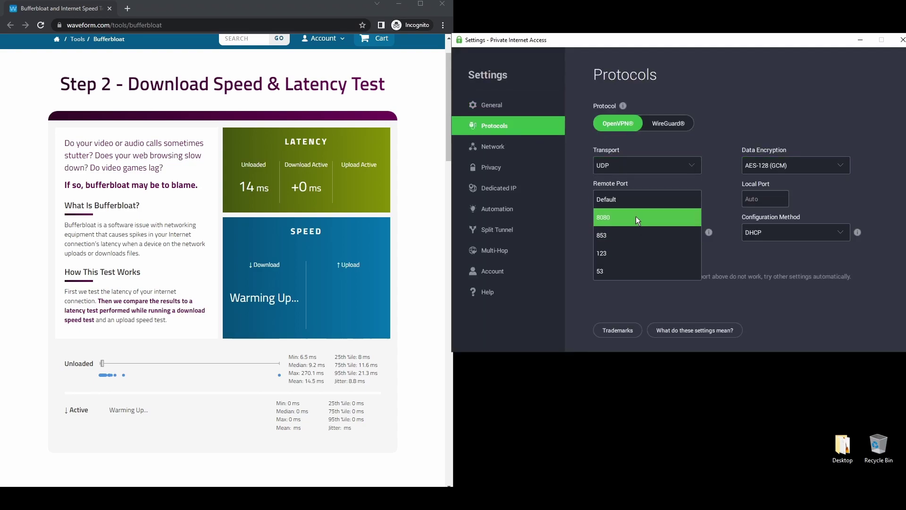
{"action": "left_click", "coordinate": [669, 237]}
{"action": "left_click", "coordinate": [670, 237]}
{"action": "left_click", "coordinate": [811, 232]}
{"action": "left_click", "coordinate": [811, 232]}
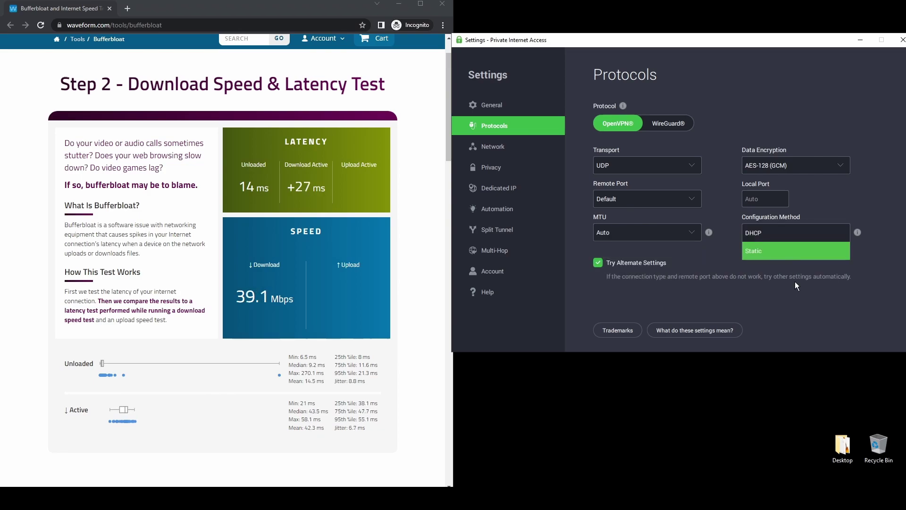
{"action": "left_click", "coordinate": [795, 281]}
Browse the Network, Privacy, Dedicated IP, Automation, Split Tunnel and Multi-Hop pages, then close Settings
{"action": "left_click", "coordinate": [486, 147]}
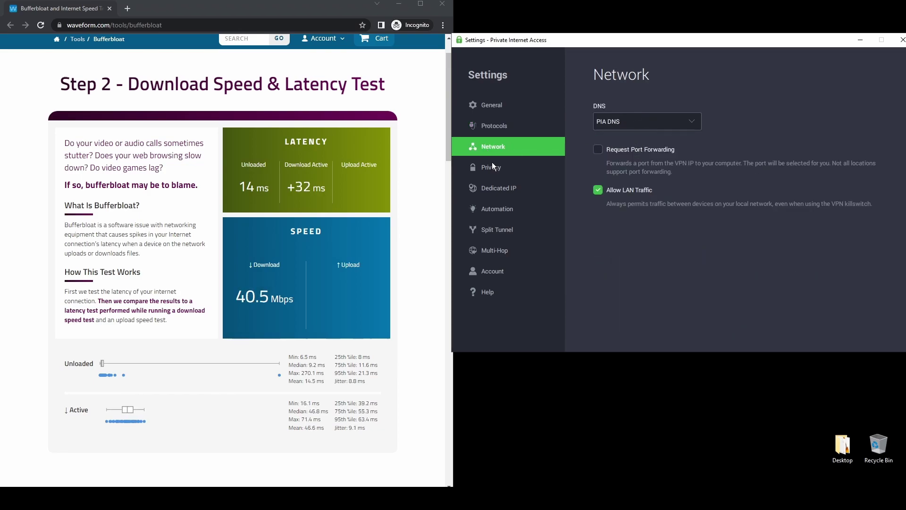
{"action": "left_click", "coordinate": [653, 118]}
{"action": "left_click", "coordinate": [493, 167]}
{"action": "left_click", "coordinate": [493, 167]}
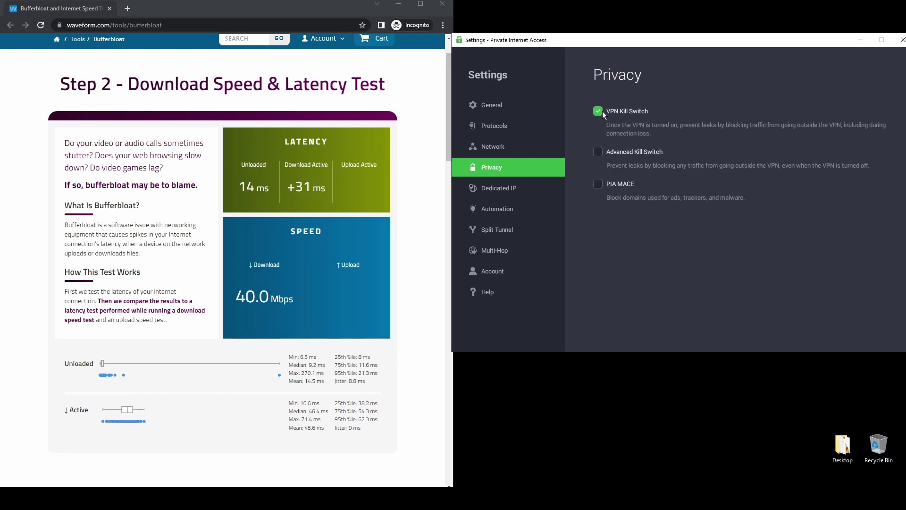
{"action": "left_click", "coordinate": [517, 189]}
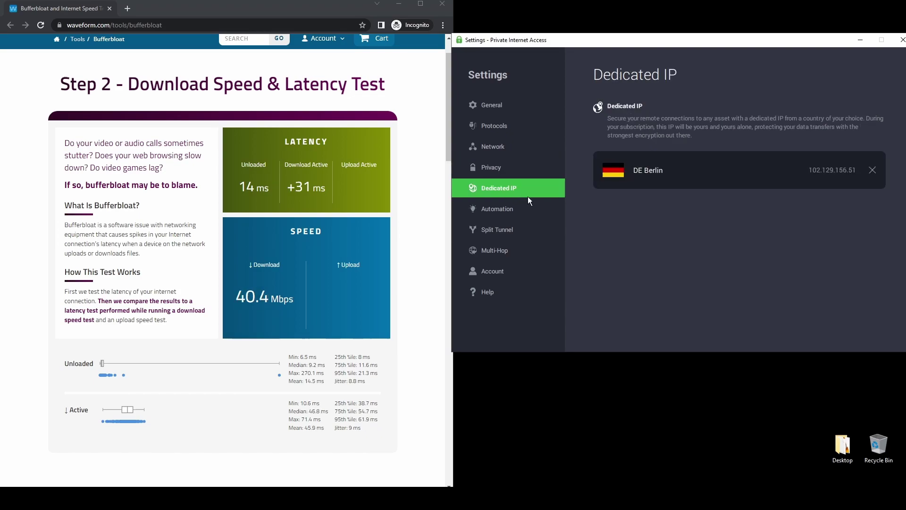
{"action": "left_click", "coordinate": [514, 211]}
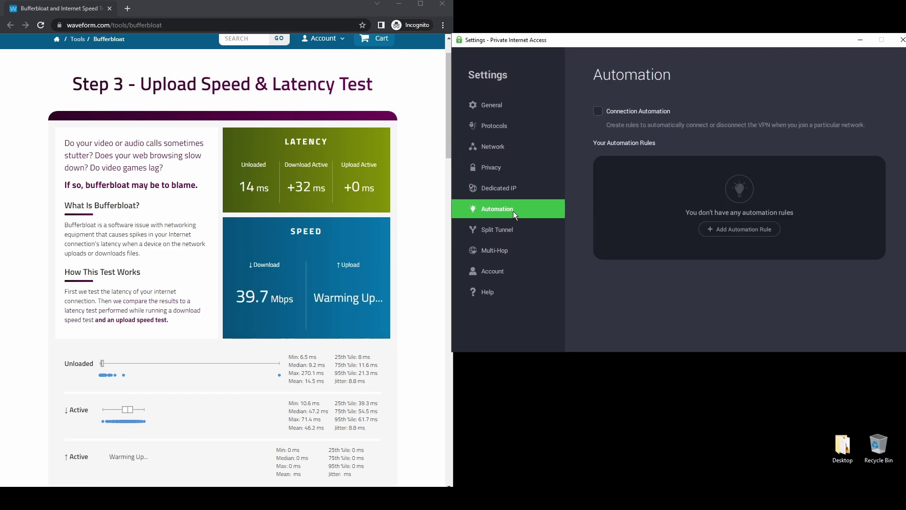
{"action": "left_click", "coordinate": [513, 232]}
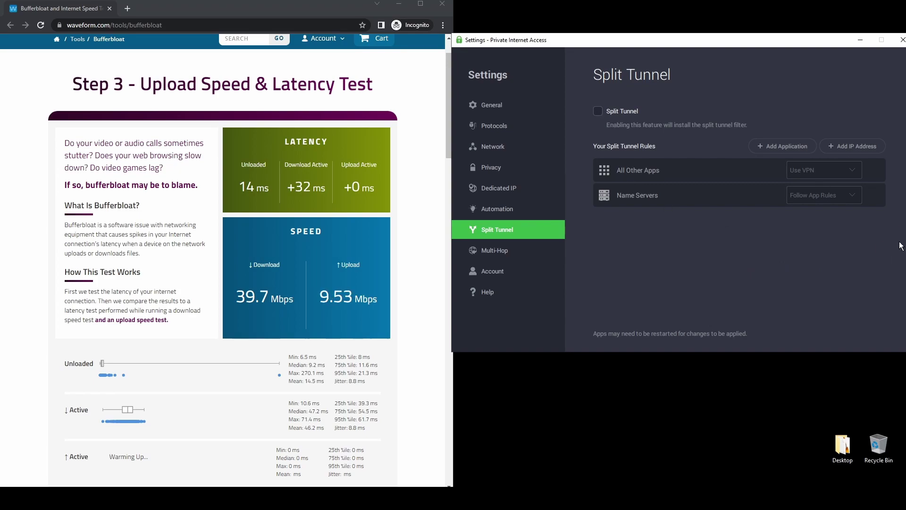
{"action": "left_click", "coordinate": [516, 248]}
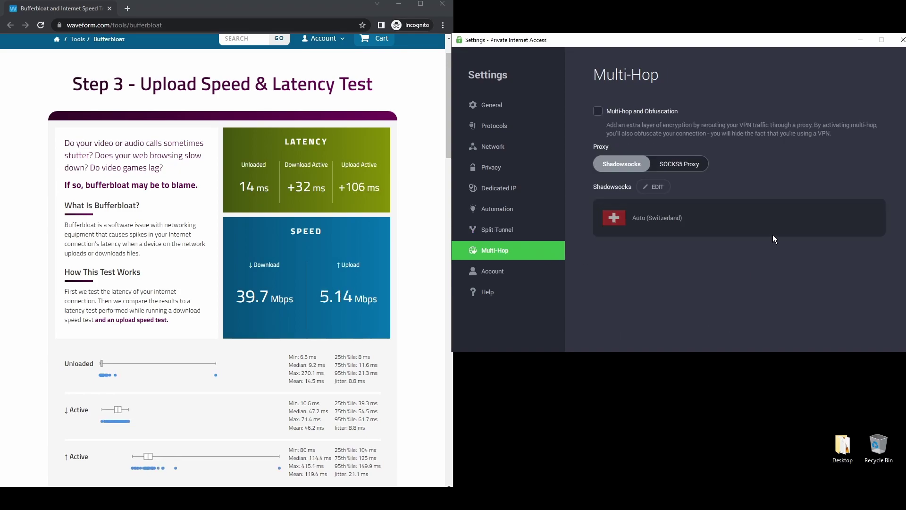
{"action": "left_click", "coordinate": [903, 40]}
Connect PIA to the automatic server (Romania), restart the Waveform test, and expand the dashboard
{"action": "left_click", "coordinate": [839, 77]}
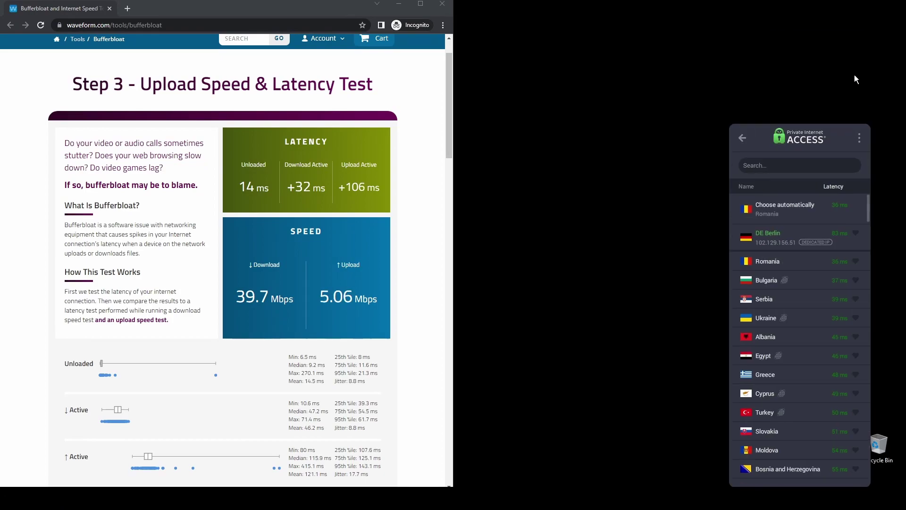
{"action": "left_click", "coordinate": [810, 204]}
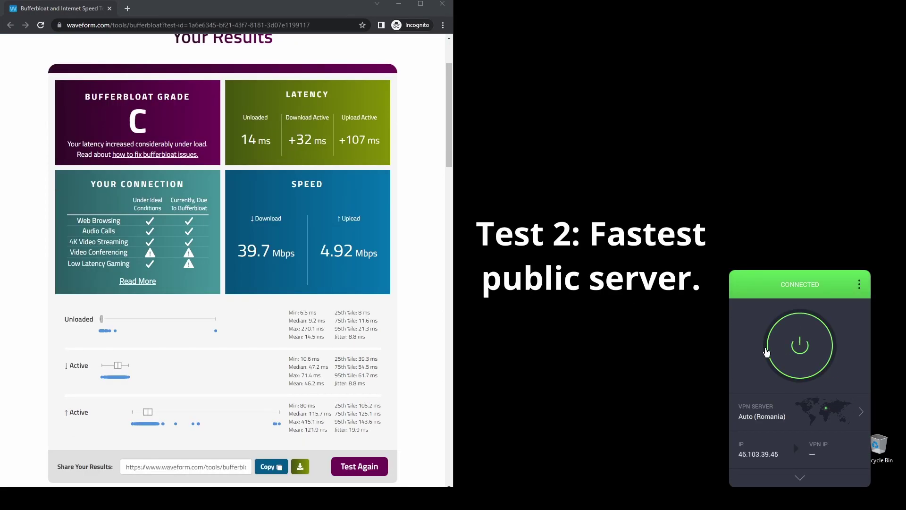
{"action": "left_click", "coordinate": [359, 467]}
{"action": "left_click", "coordinate": [800, 478]}
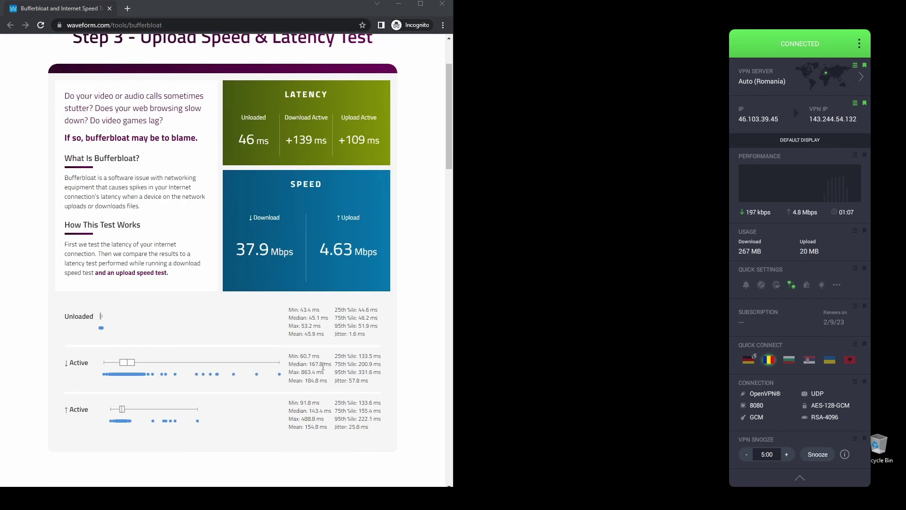
{"action": "left_click", "coordinate": [457, 138]}
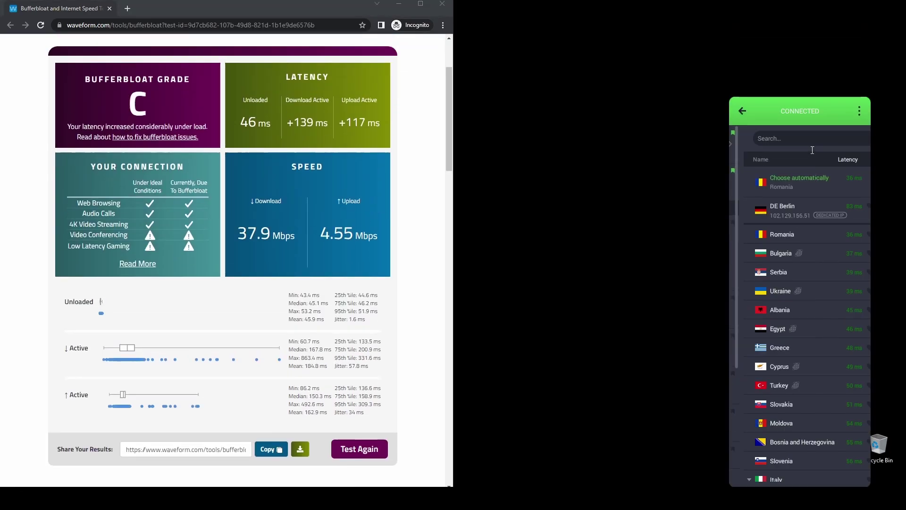
Connect PIA through the DE Berlin dedicated IP while the new Waveform test begins
{"action": "left_click", "coordinate": [798, 258]}
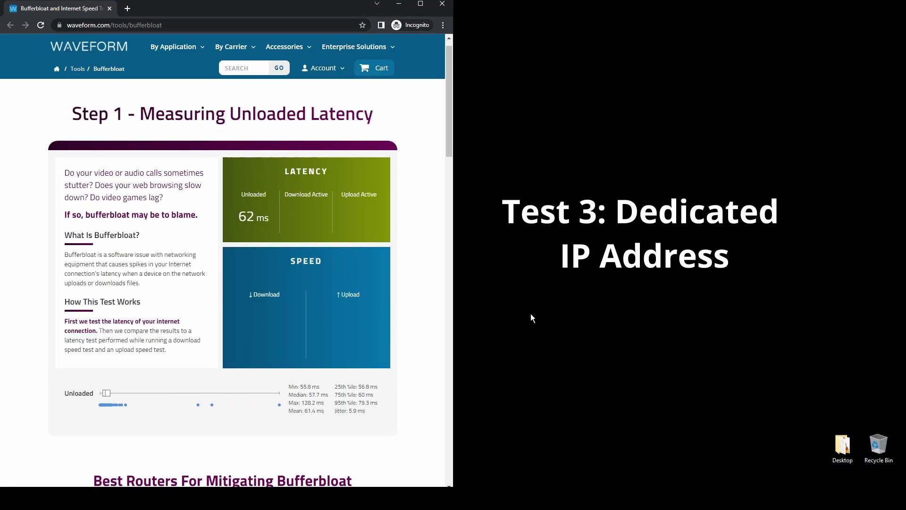